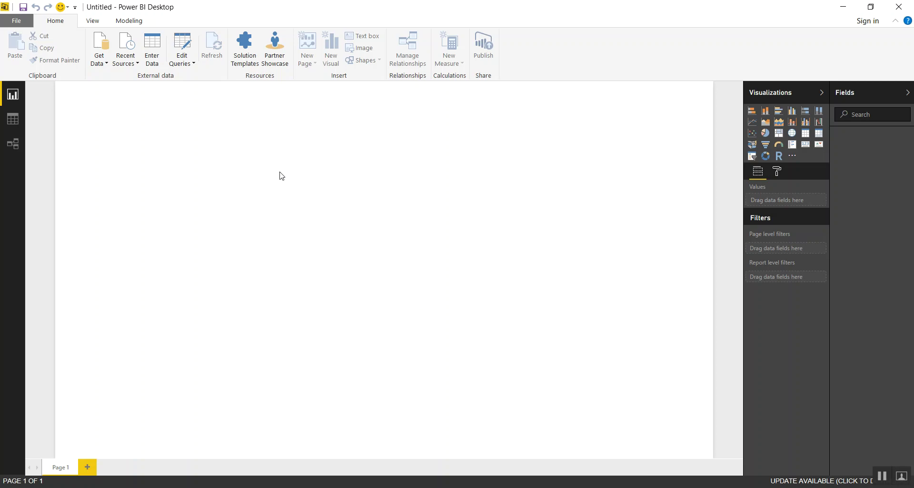
# Import the Orders sheet from the SuperStoreUS_2015 (1) Excel workbook in Downloads
pyautogui.click(103, 65)
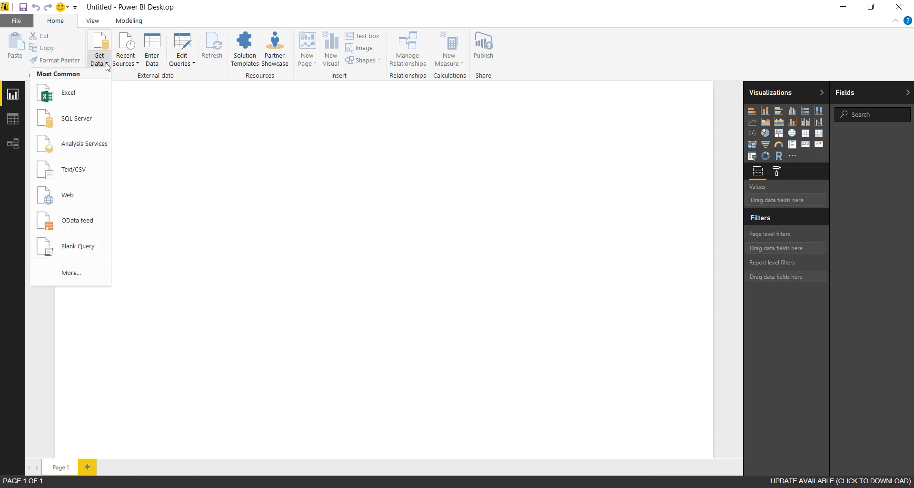
pyautogui.click(103, 66)
pyautogui.click(102, 65)
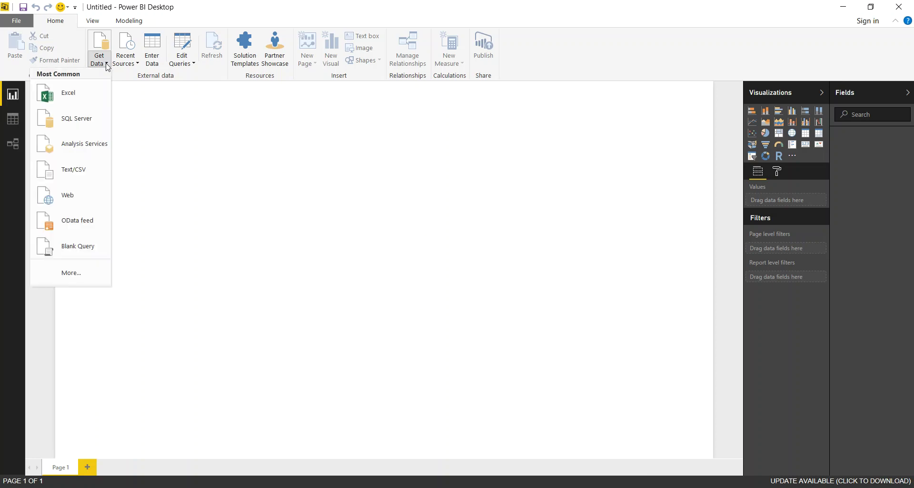
pyautogui.click(72, 97)
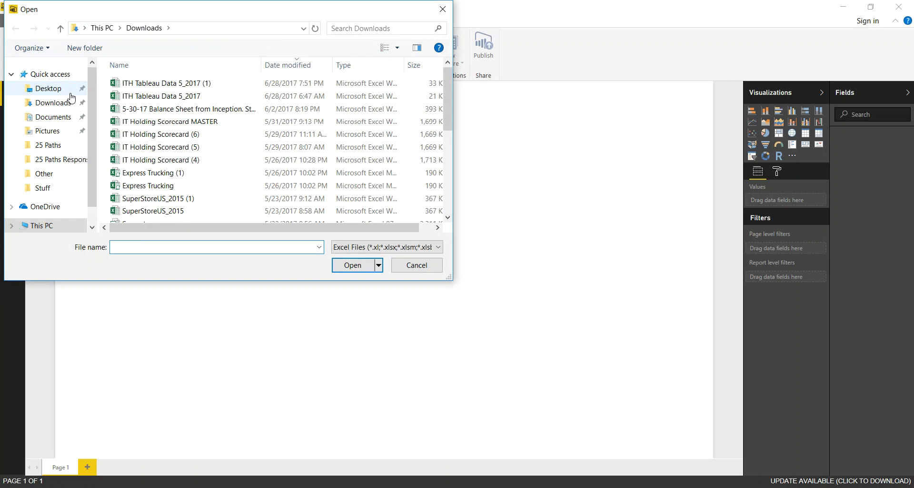
pyautogui.click(156, 202)
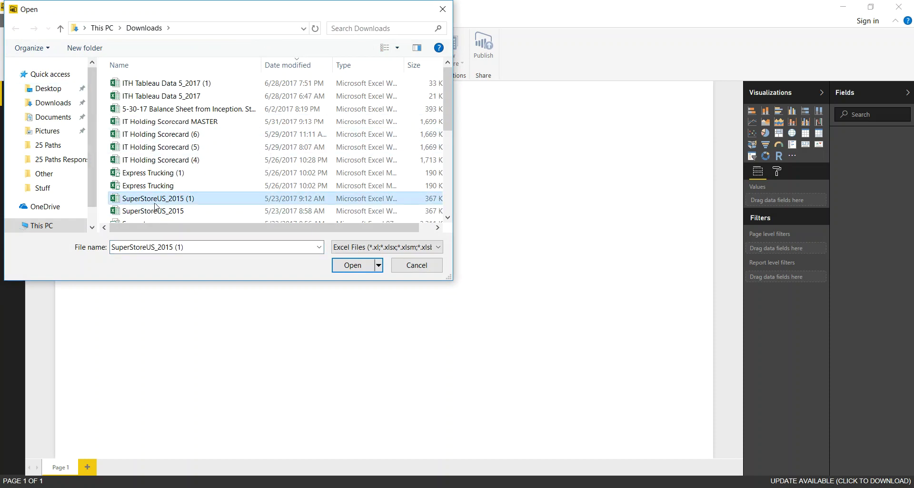
pyautogui.click(353, 265)
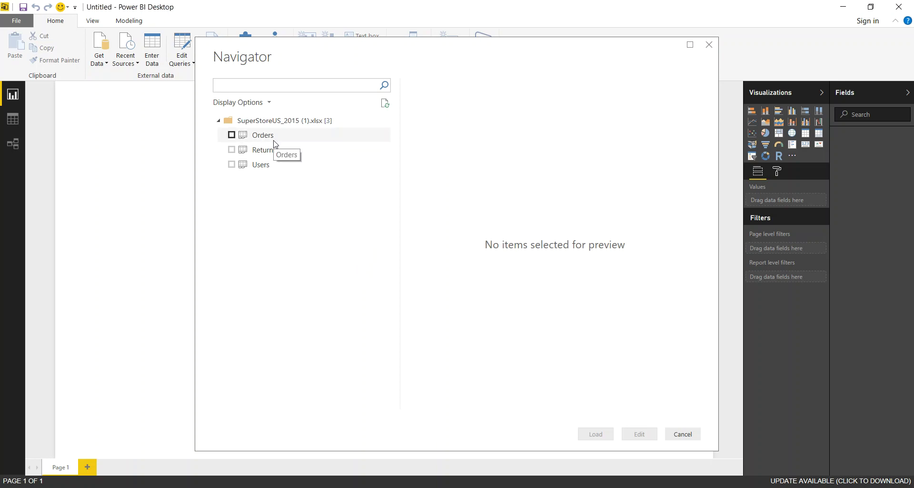
pyautogui.click(232, 135)
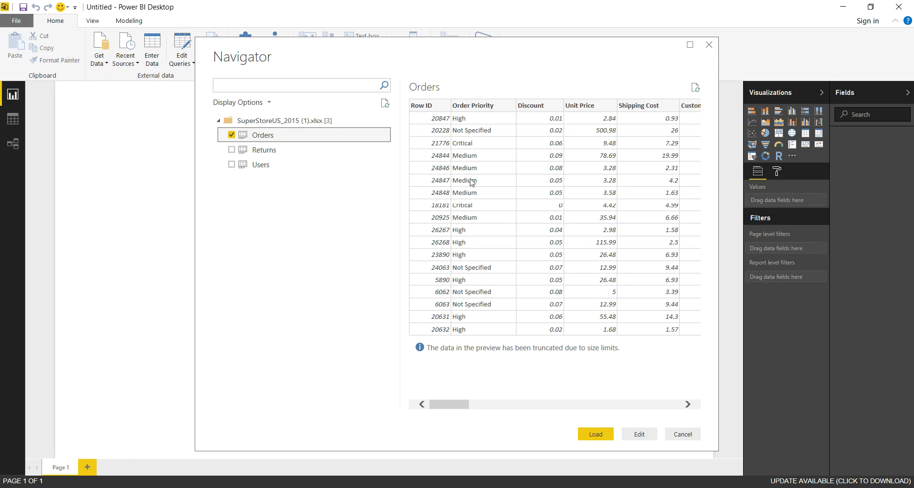
pyautogui.click(595, 438)
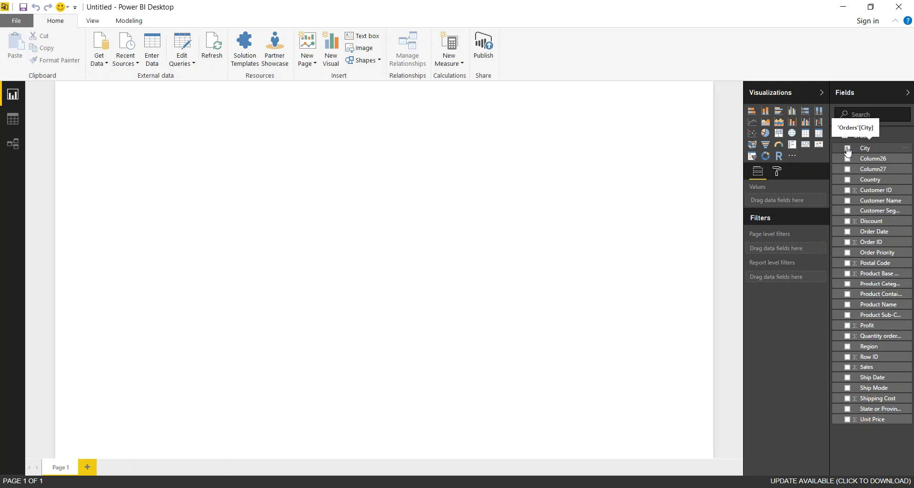
# Create a map of City with bubbles sized by Profit and drag it wider
pyautogui.click(848, 149)
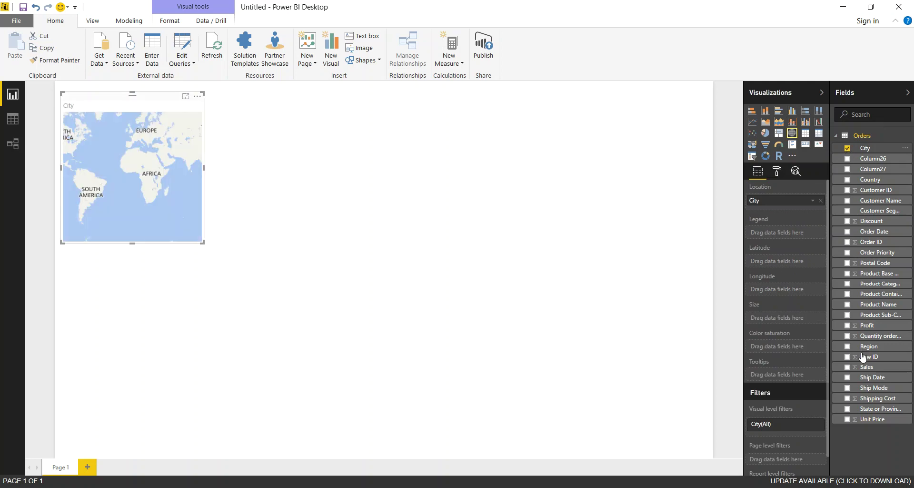
pyautogui.click(848, 325)
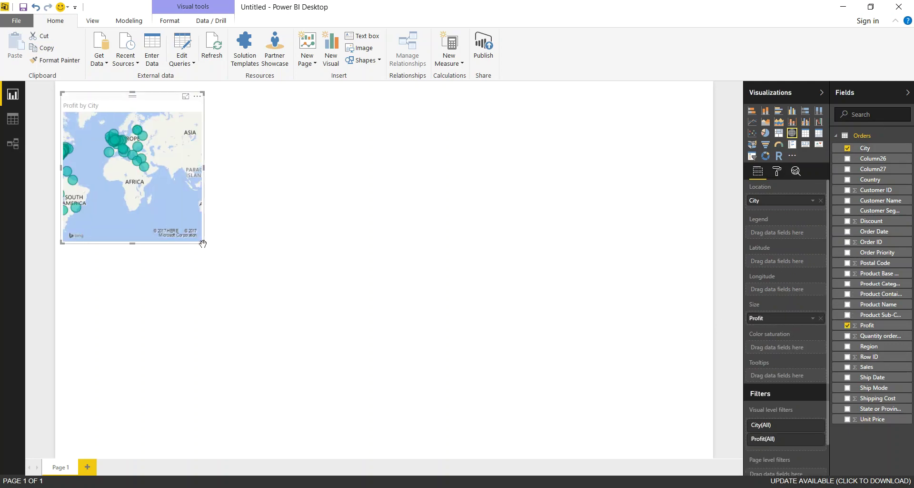
pyautogui.moveTo(203, 243); pyautogui.dragTo(325, 238)
pyautogui.click(411, 232)
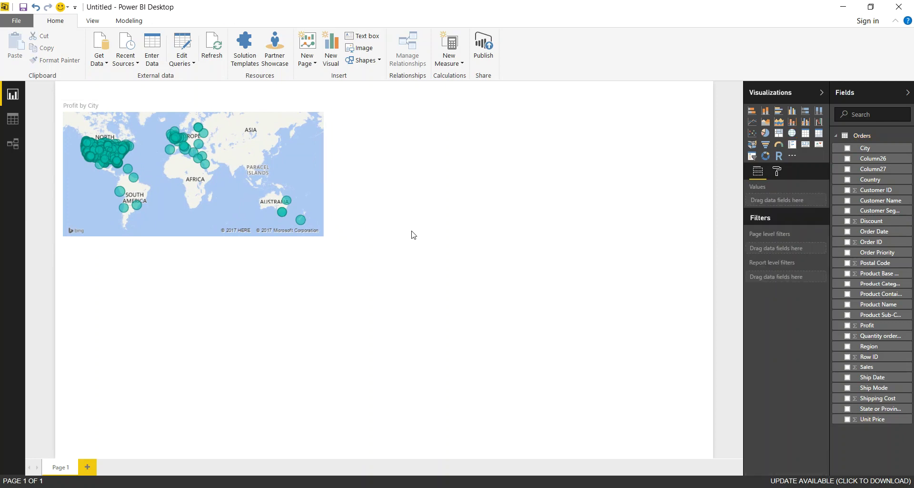
# Add a gauge of total Sales showing 1.92M
pyautogui.click(847, 367)
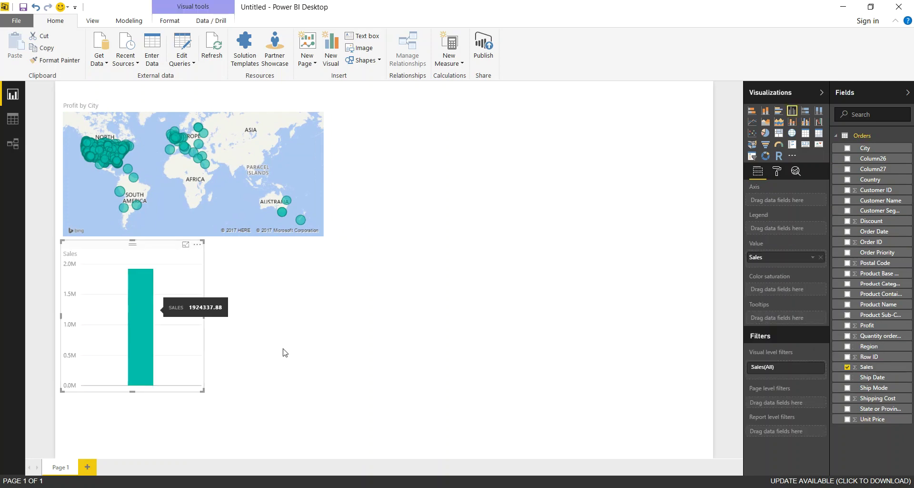
pyautogui.click(780, 146)
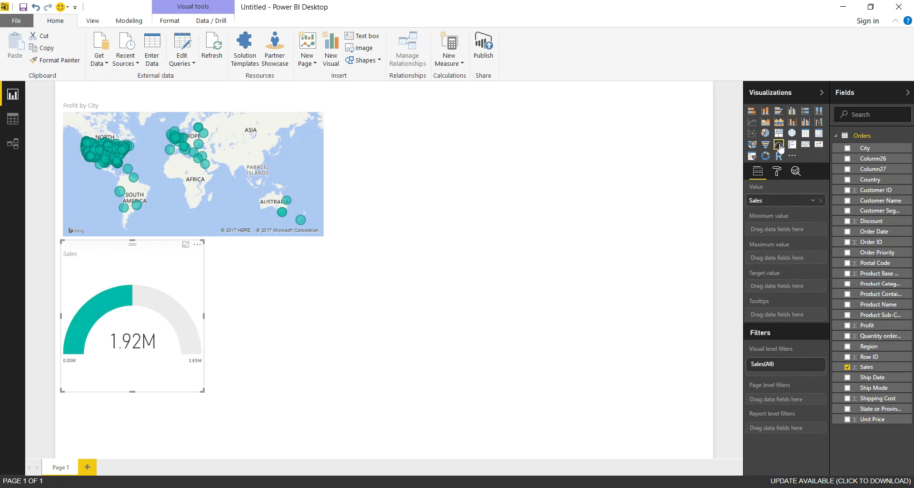
pyautogui.click(567, 276)
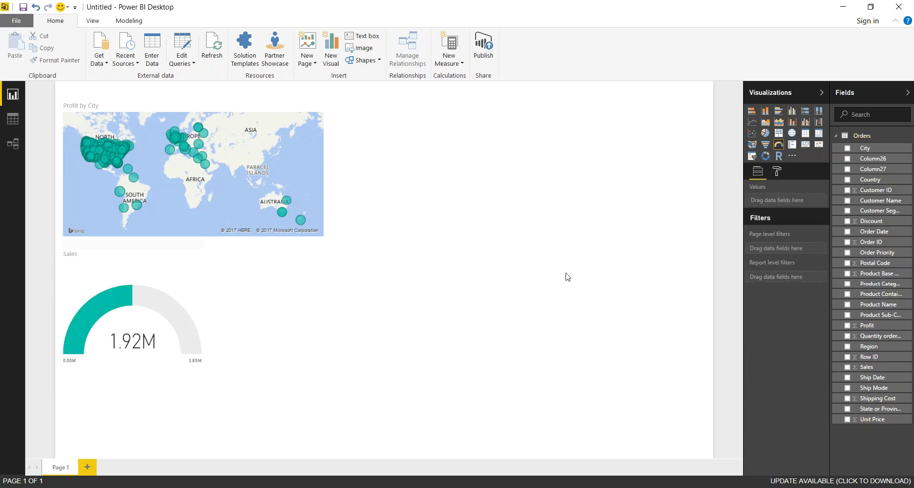
# Add a Sales by Ship Mode funnel chart and widen it
pyautogui.click(847, 388)
pyautogui.click(847, 367)
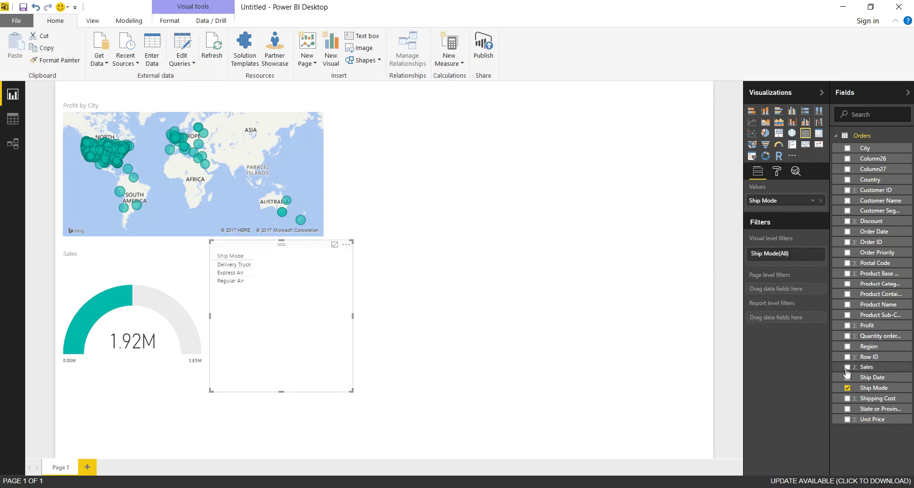
pyautogui.click(766, 146)
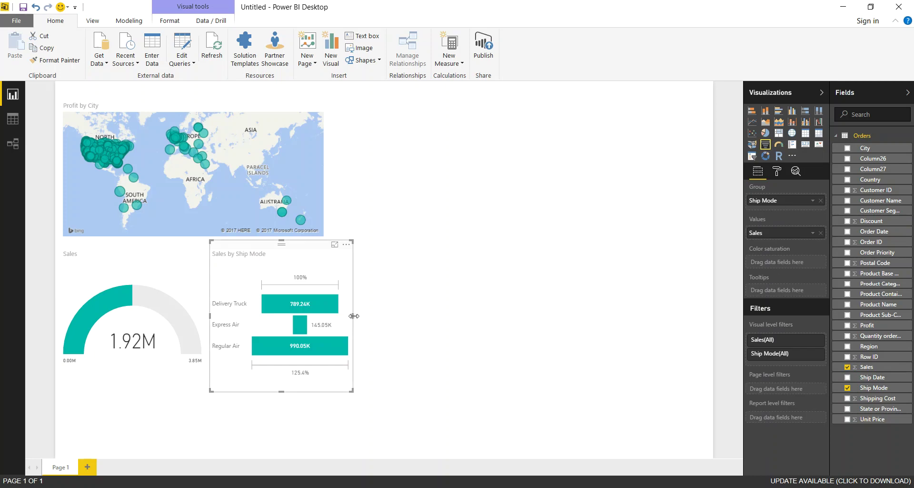
pyautogui.moveTo(353, 315); pyautogui.dragTo(466, 327)
pyautogui.click(551, 312)
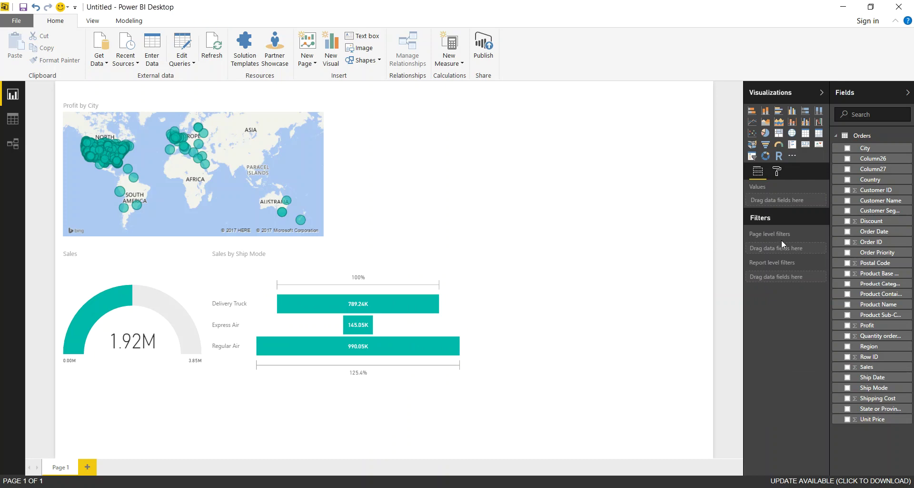
# Build a Profit by Customer Segment donut chart and shrink it by lowering its top edge
pyautogui.click(847, 211)
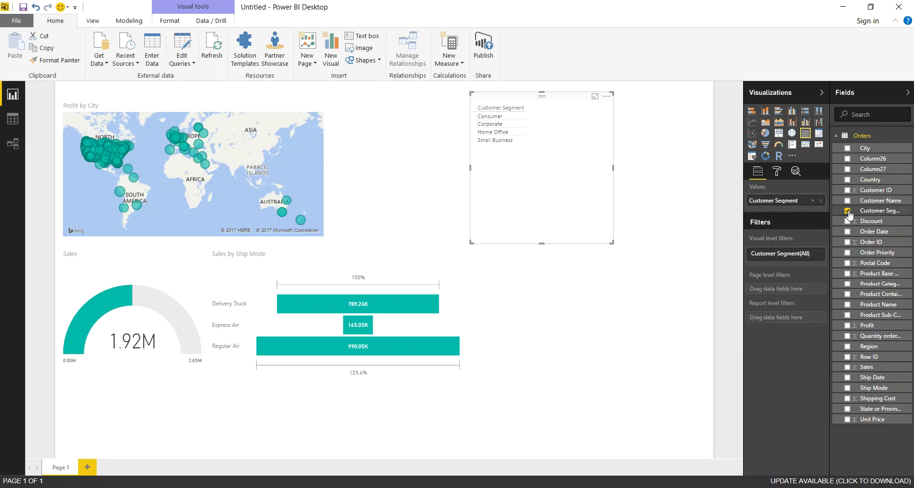
pyautogui.click(847, 326)
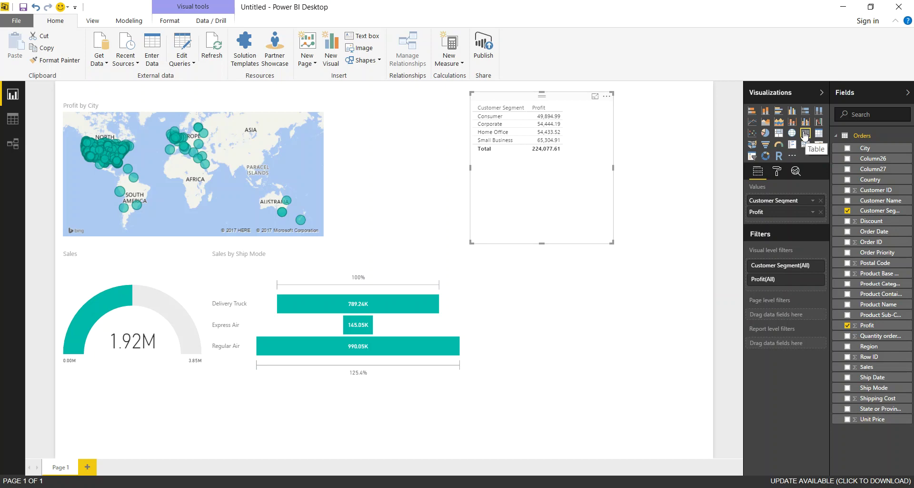
pyautogui.click(764, 157)
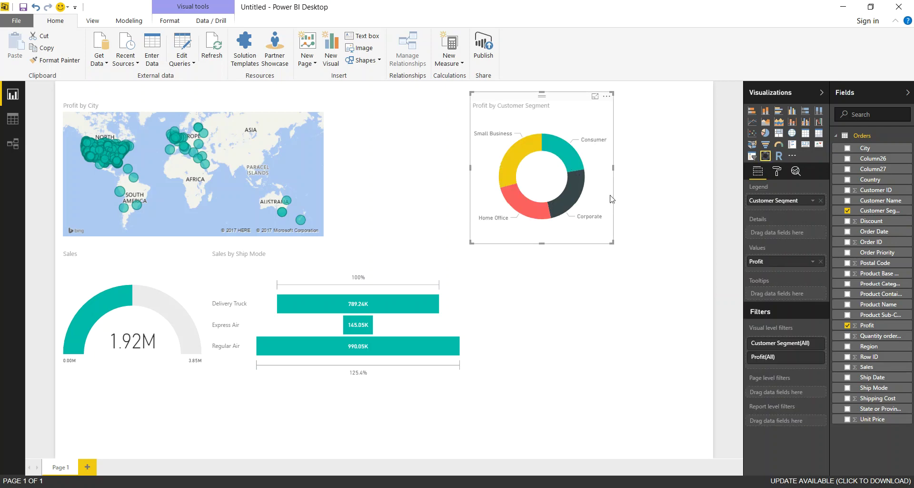
pyautogui.moveTo(567, 155)
pyautogui.moveTo(543, 91); pyautogui.dragTo(543, 119)
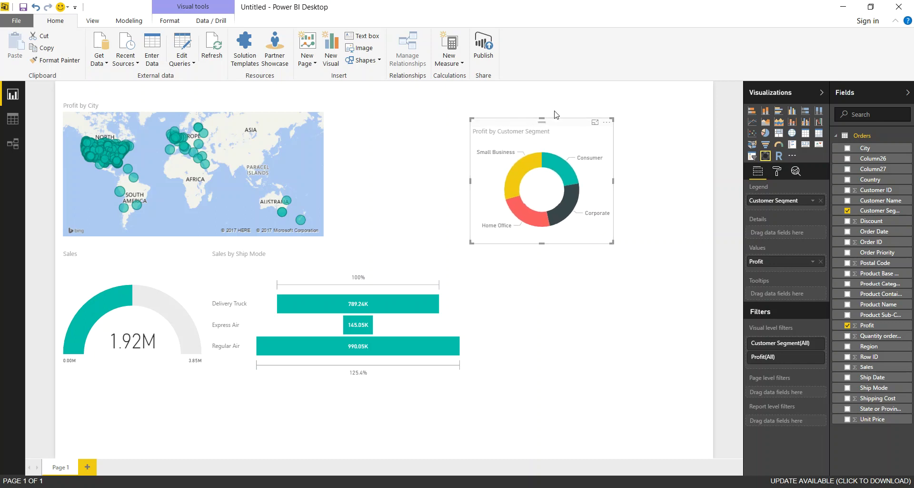
pyautogui.click(705, 241)
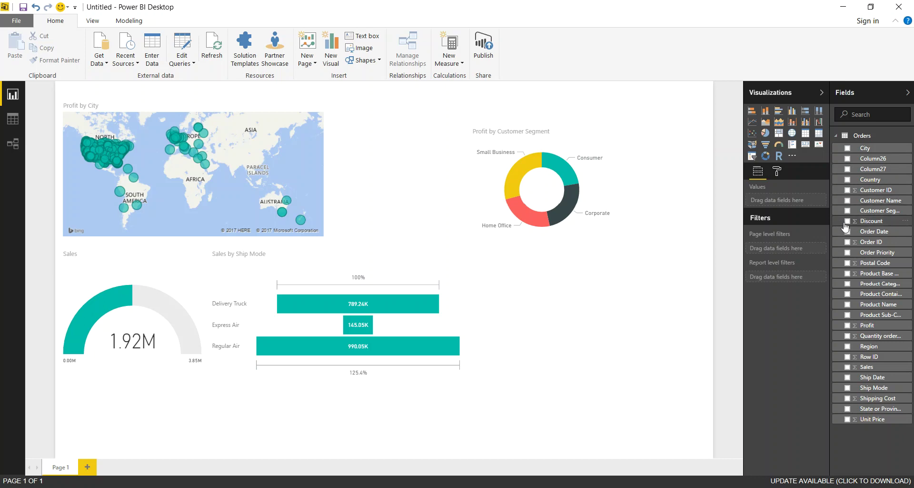
# Chart Shipping Cost by Product Category as a clustered column chart
pyautogui.click(848, 285)
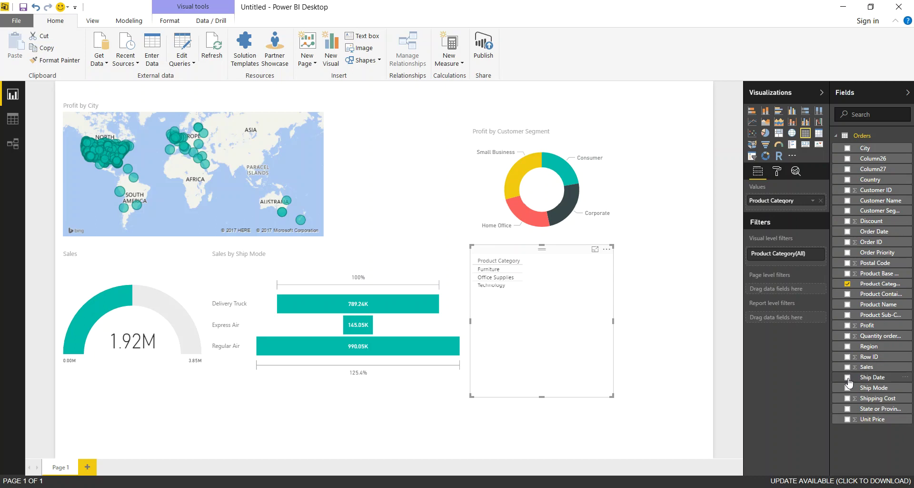
pyautogui.click(848, 398)
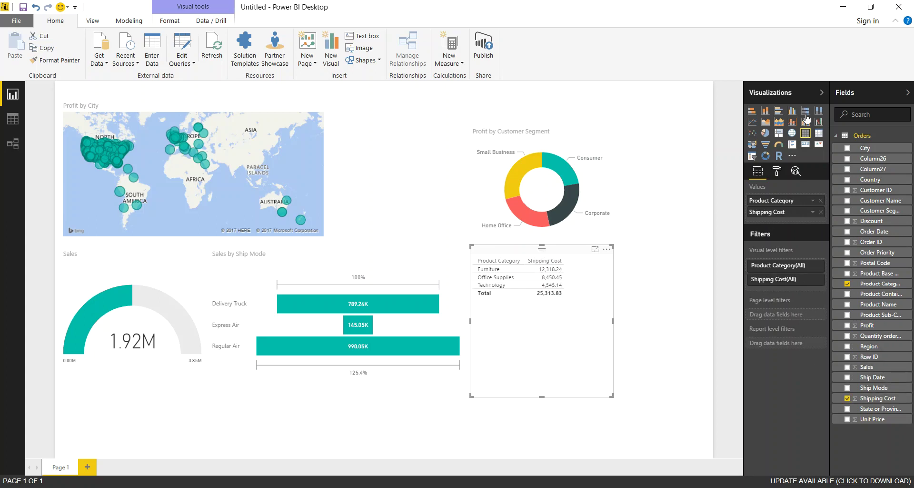
pyautogui.click(779, 112)
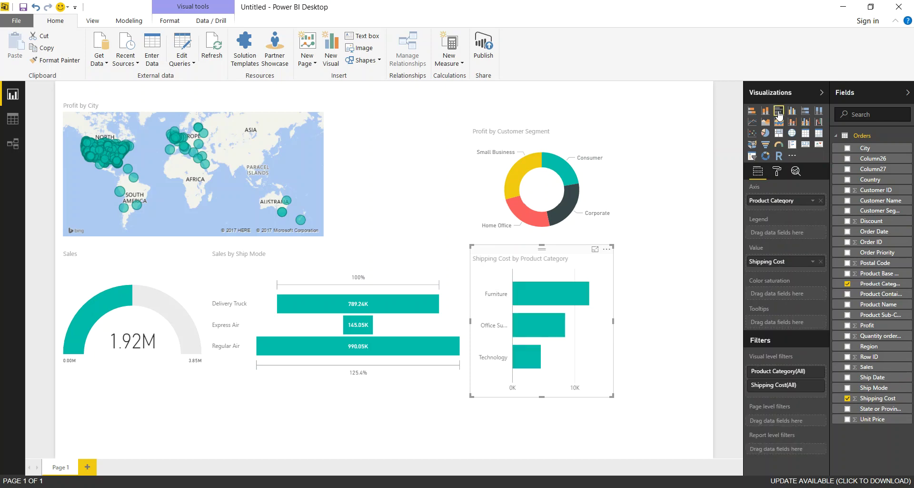
pyautogui.click(793, 113)
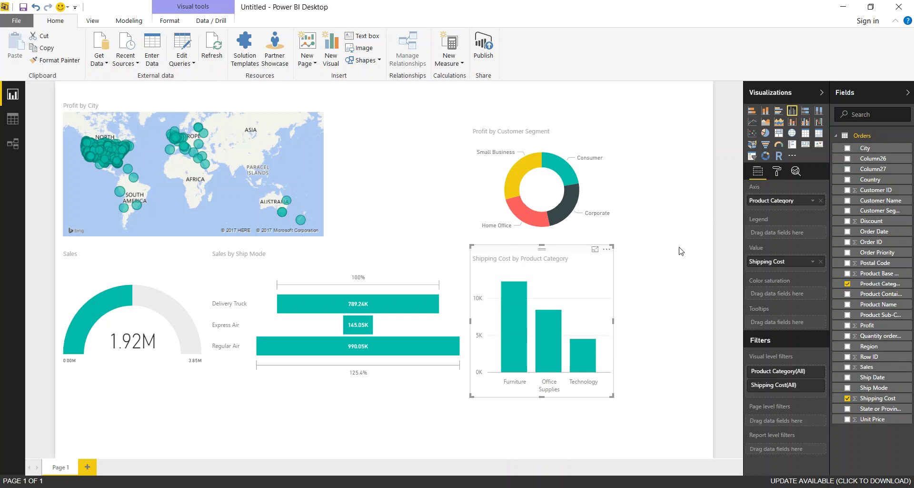
pyautogui.click(655, 260)
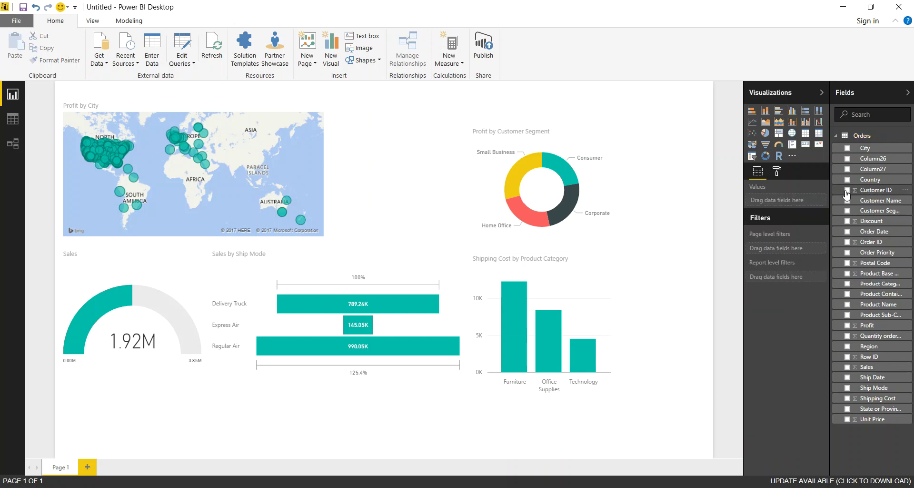
# Create a scatter chart of Profit against Sales with one point per Customer Name
pyautogui.click(752, 134)
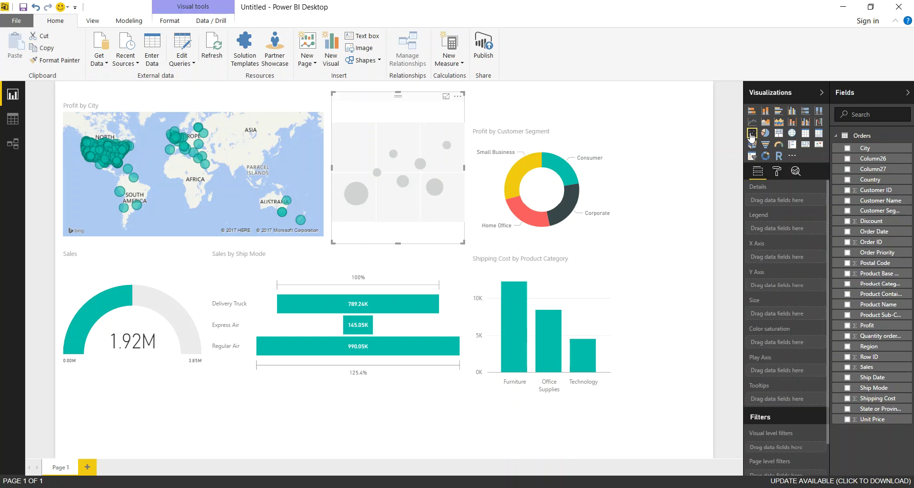
pyautogui.click(848, 325)
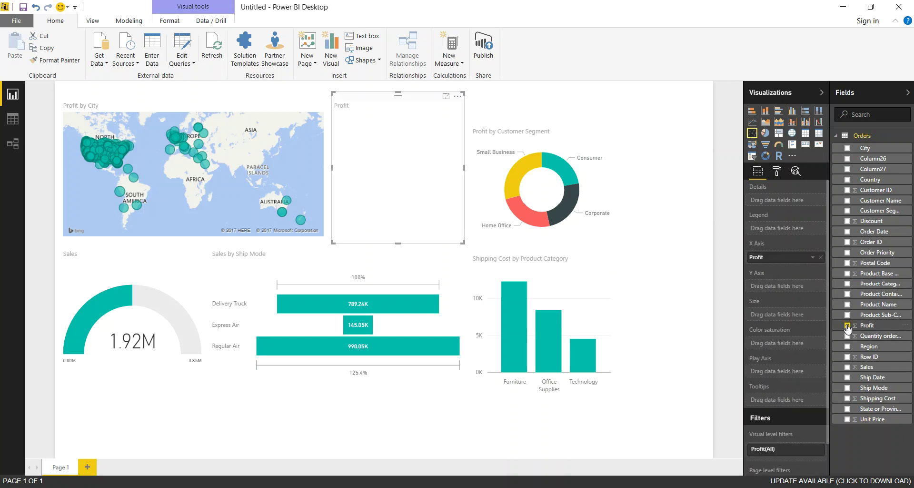
pyautogui.click(848, 368)
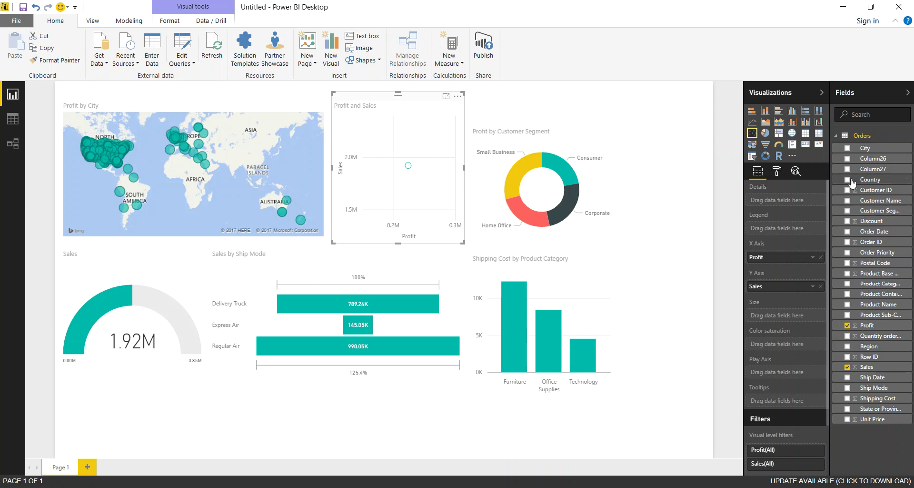
pyautogui.click(848, 201)
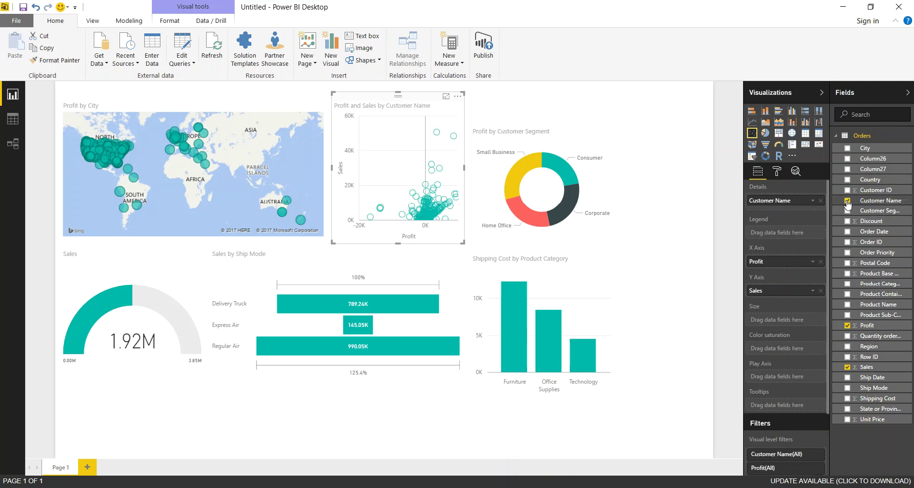
pyautogui.moveTo(431, 213)
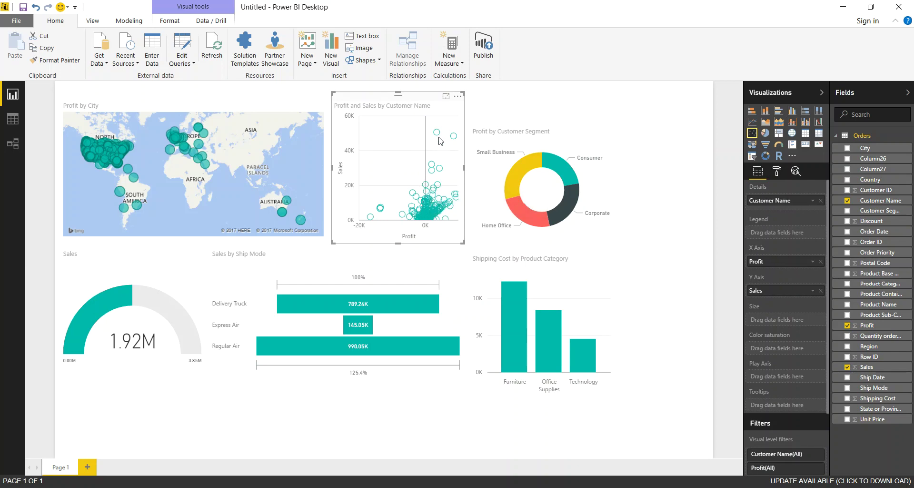
pyautogui.click(674, 198)
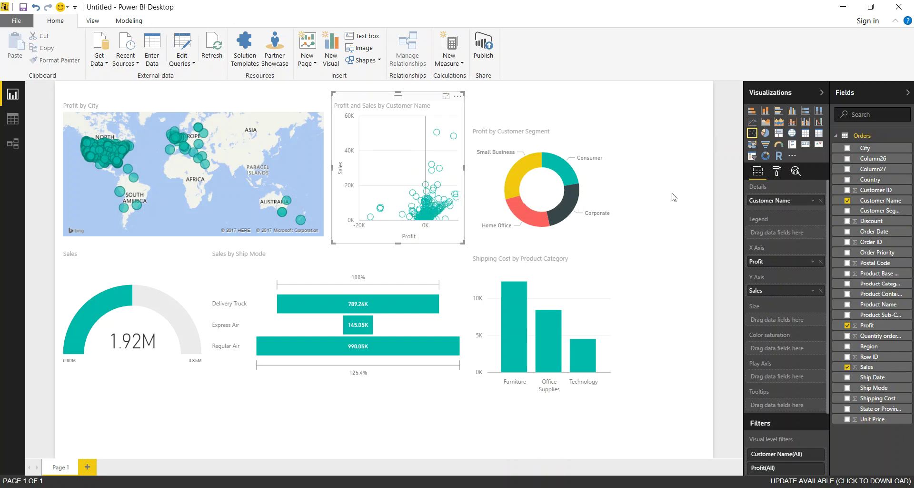
pyautogui.click(586, 179)
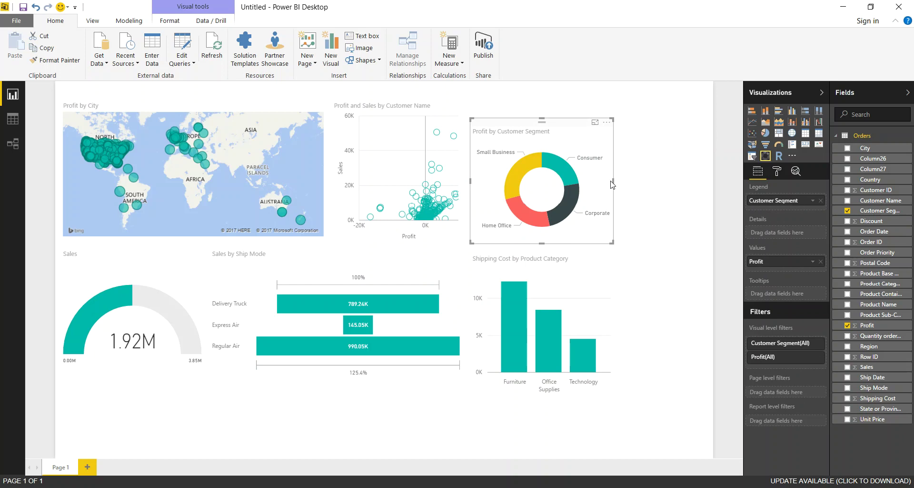
pyautogui.click(368, 167)
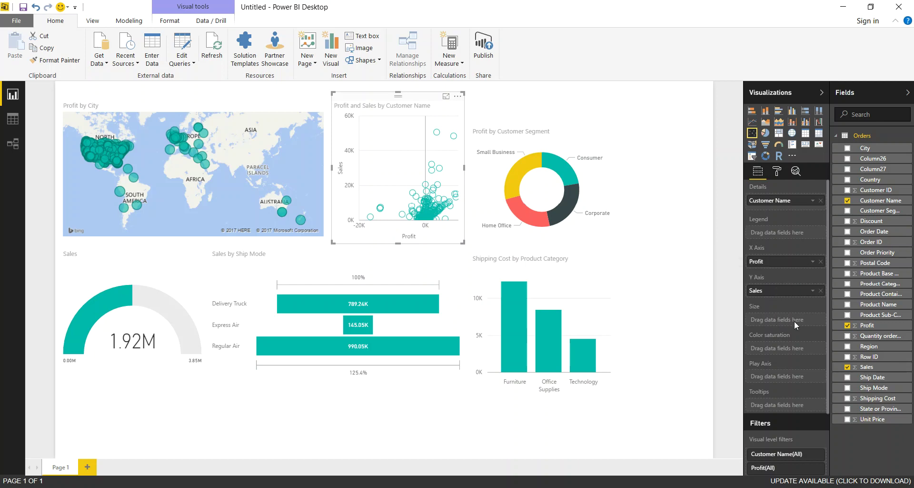
# Turn off the scatter chart's X-axis and Y-axis values
pyautogui.click(777, 170)
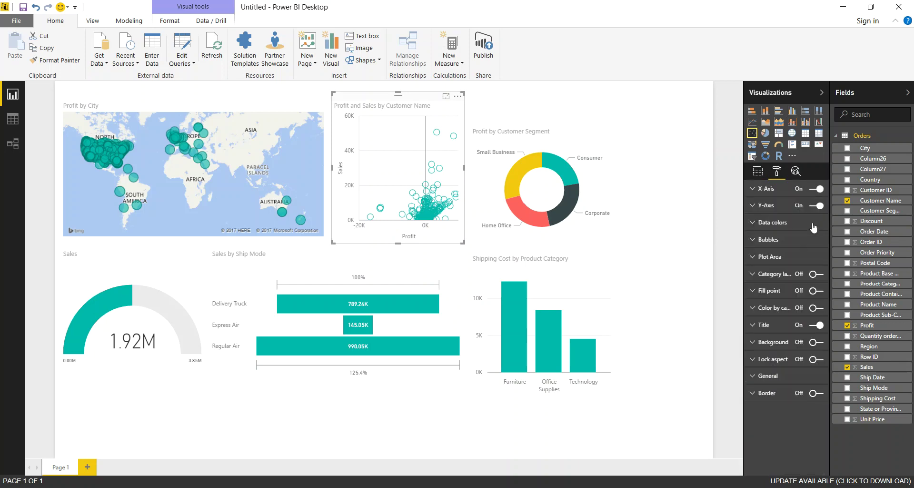
pyautogui.click(817, 206)
pyautogui.click(816, 205)
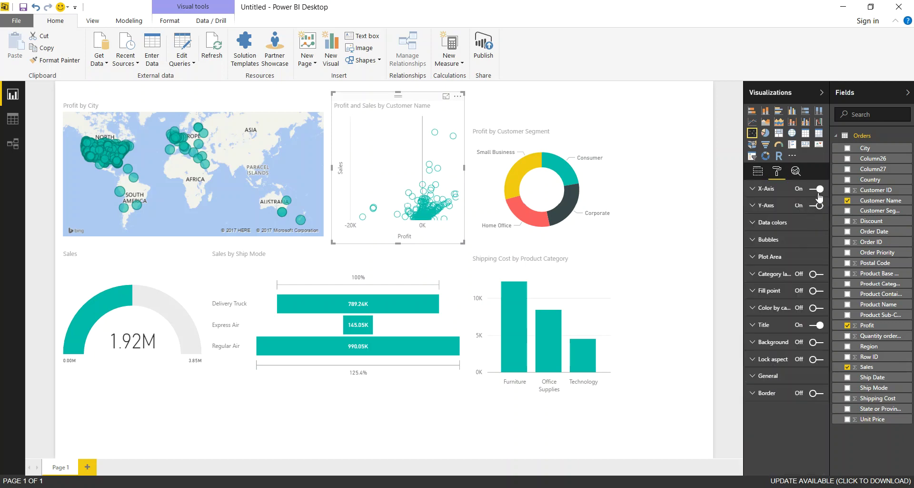
pyautogui.click(816, 188)
pyautogui.click(818, 207)
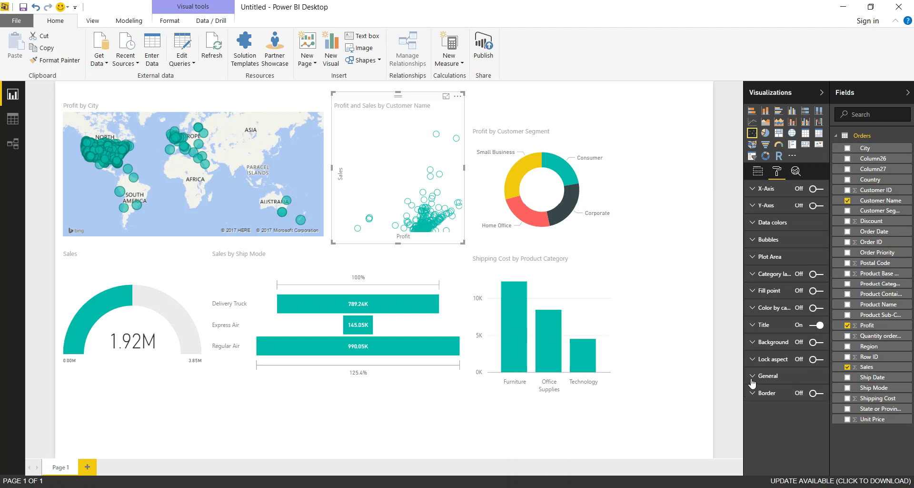
pyautogui.click(818, 393)
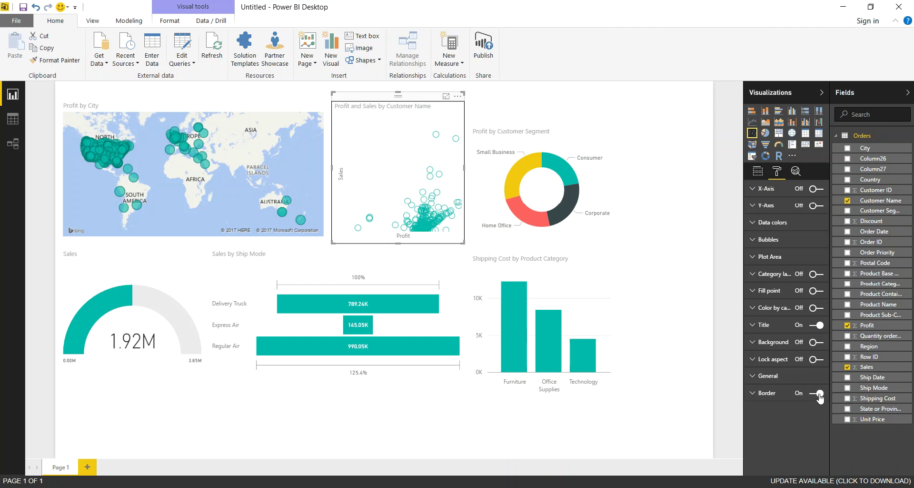
pyautogui.click(819, 394)
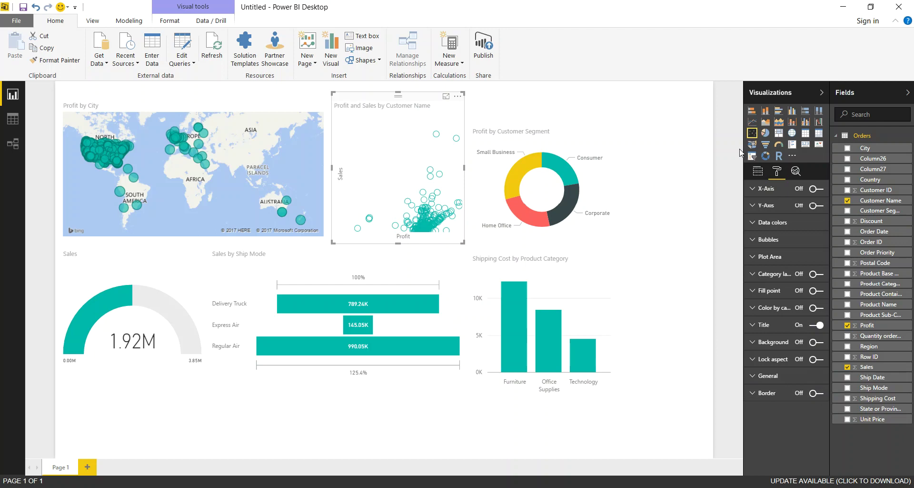
# Set the scatter chart's default data colour to red
pyautogui.click(772, 223)
pyautogui.click(816, 241)
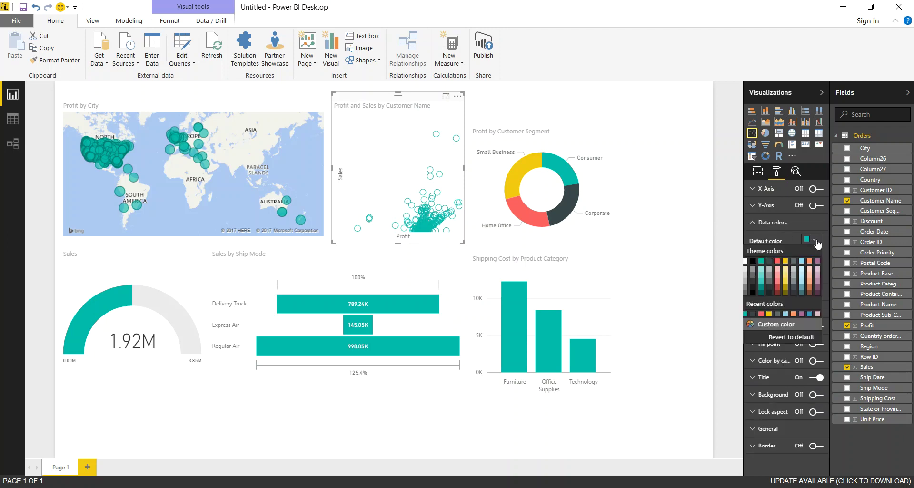
pyautogui.click(777, 261)
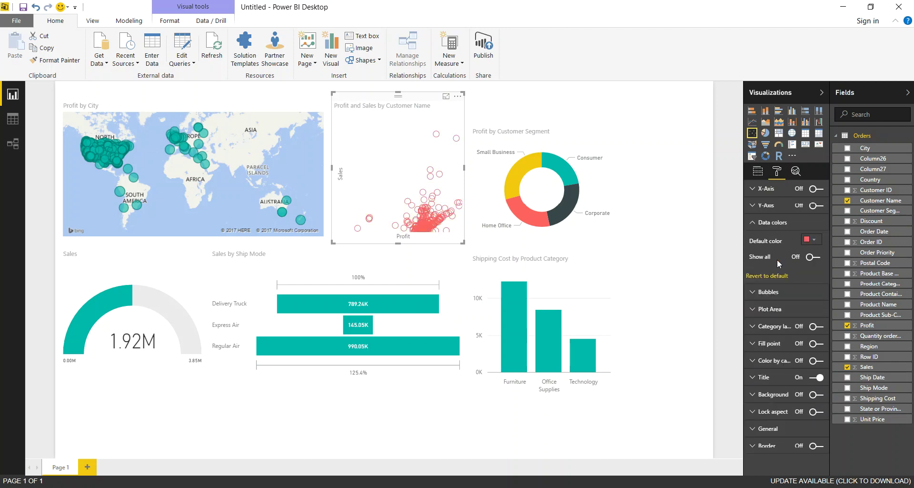
pyautogui.click(692, 233)
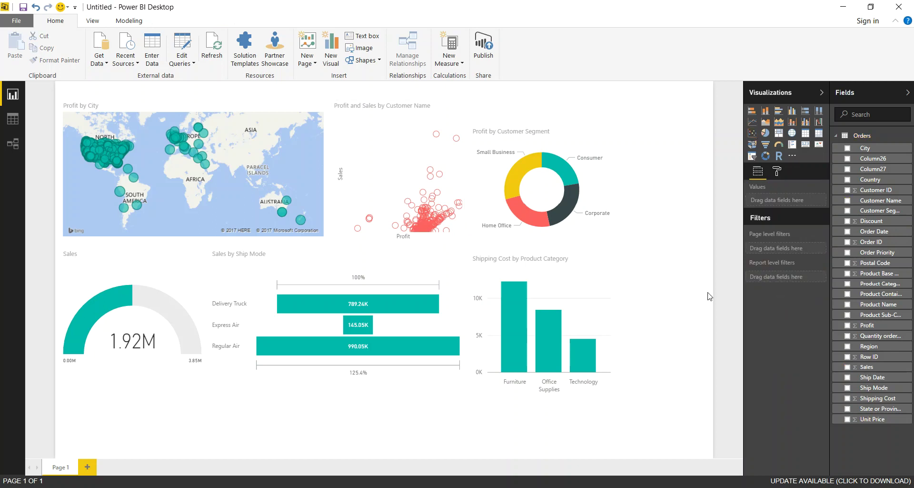